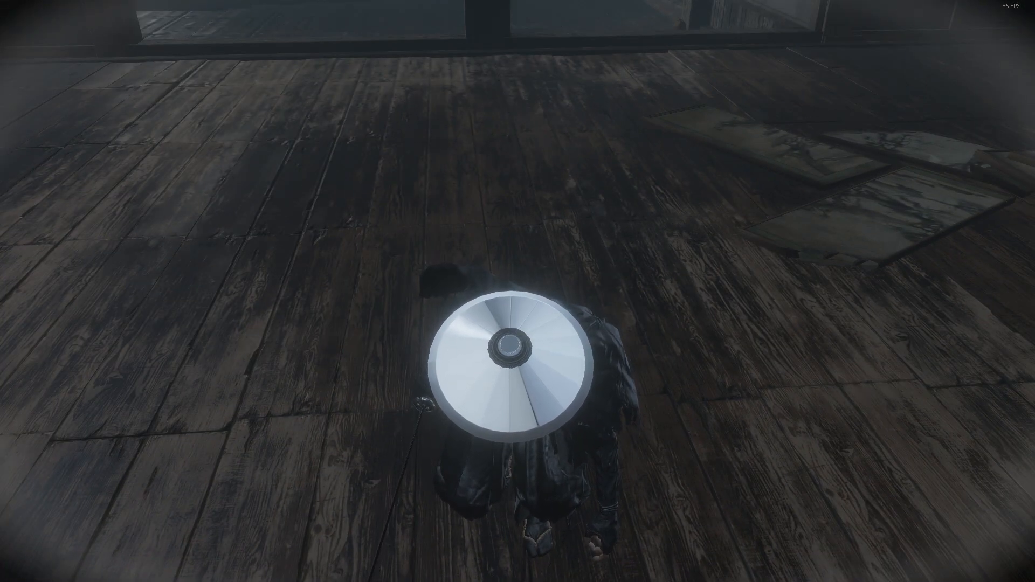
Exit the game and arrange Sekiro's mods parts folder beside the Yabber+ folder
key("alt+F4")
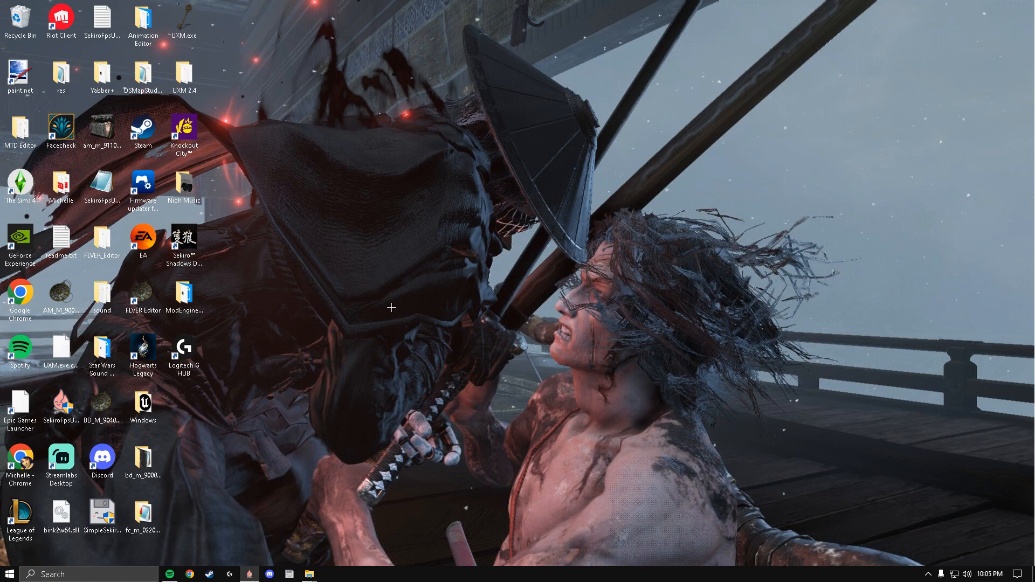
double_click(102, 75)
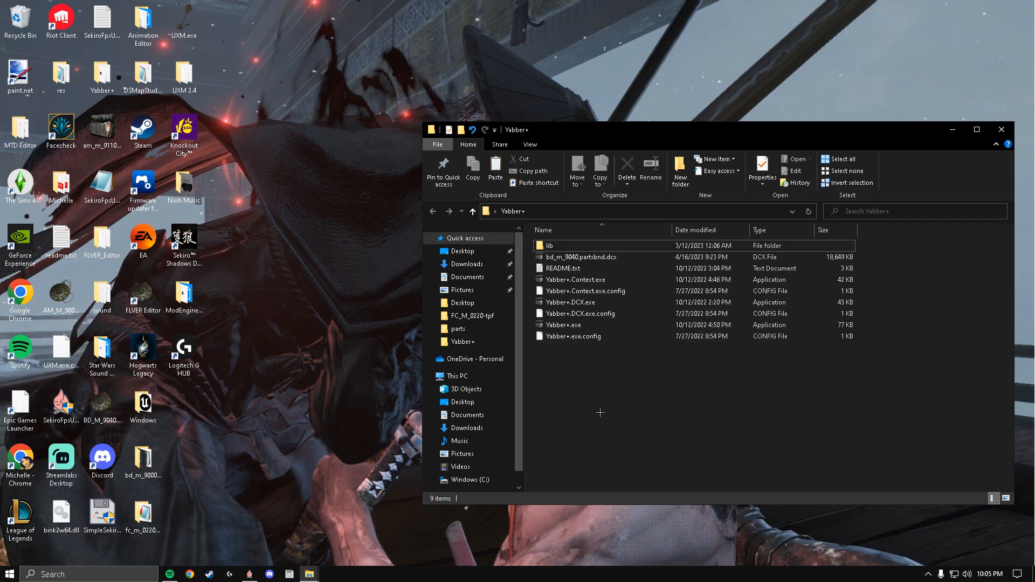
left_click(954, 130)
mouse_move(310, 574)
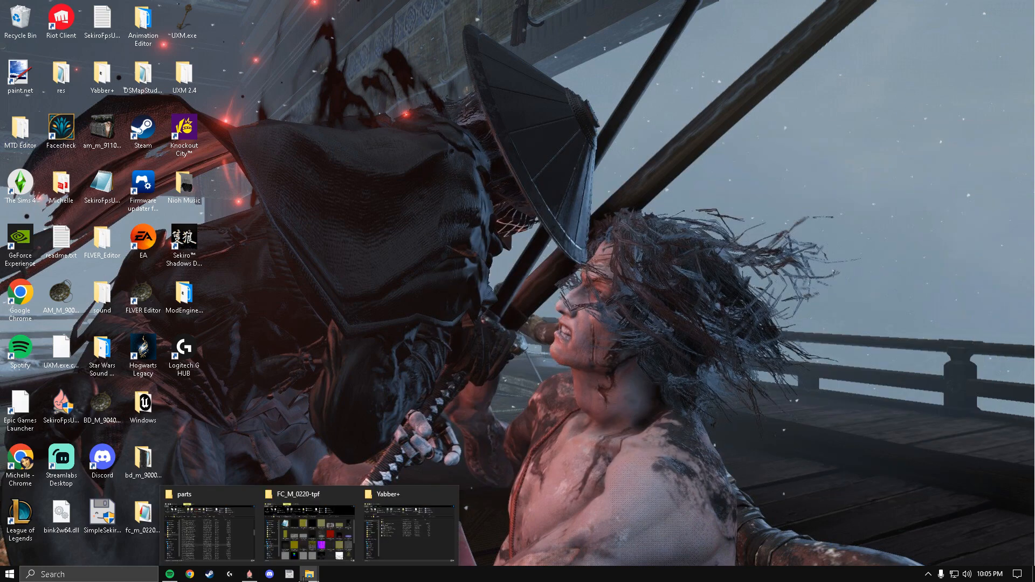
left_click(220, 516)
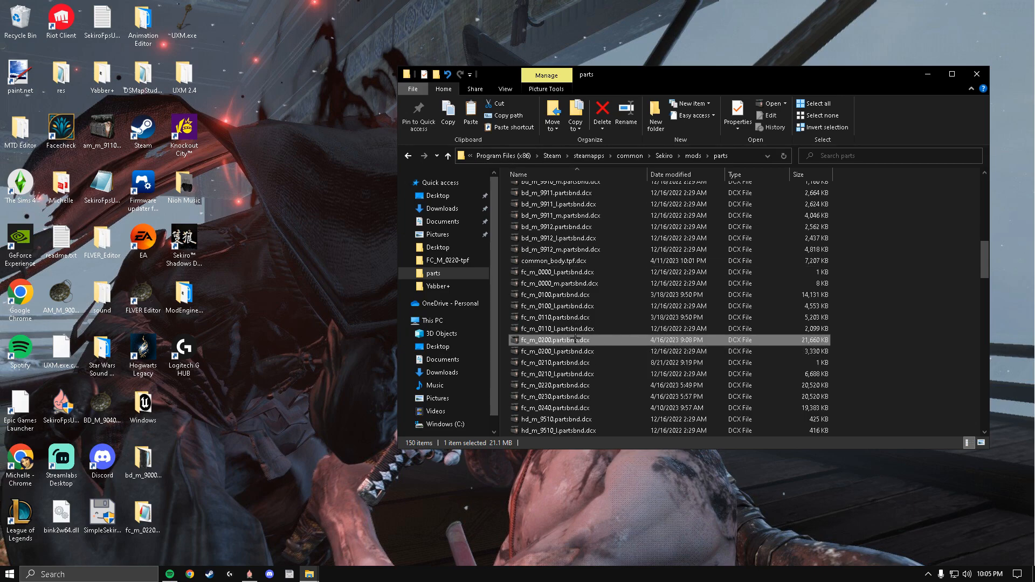
scroll(782, 325, "up", 15)
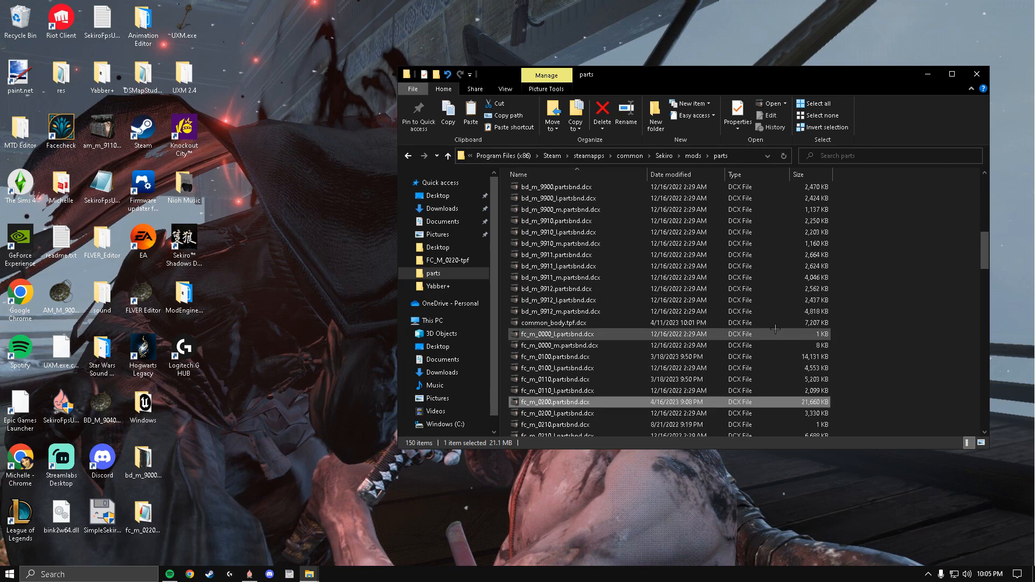
scroll(701, 286, "down", 15)
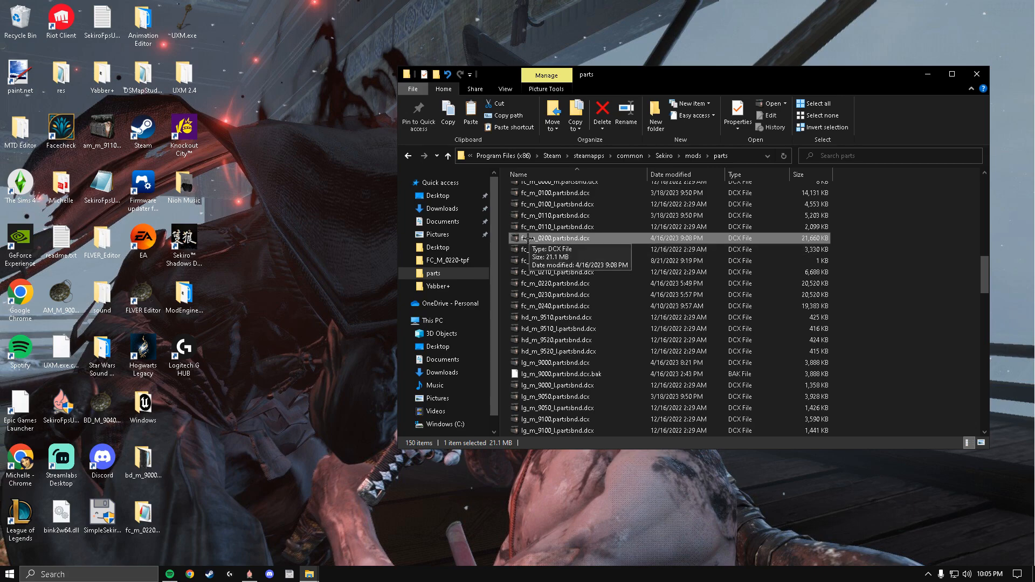
left_click_drag(603, 70, 273, 62)
mouse_move(309, 574)
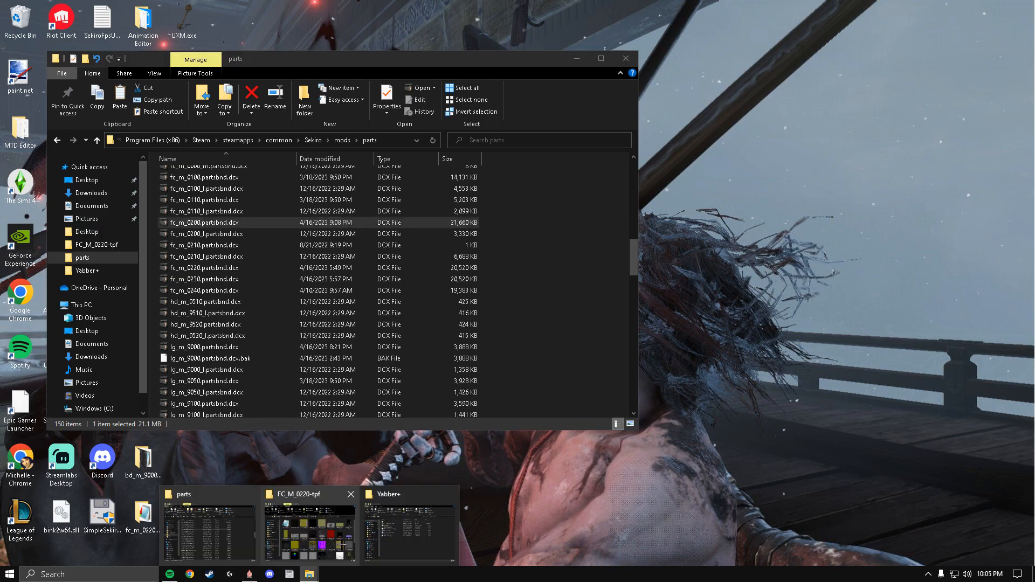
left_click(410, 528)
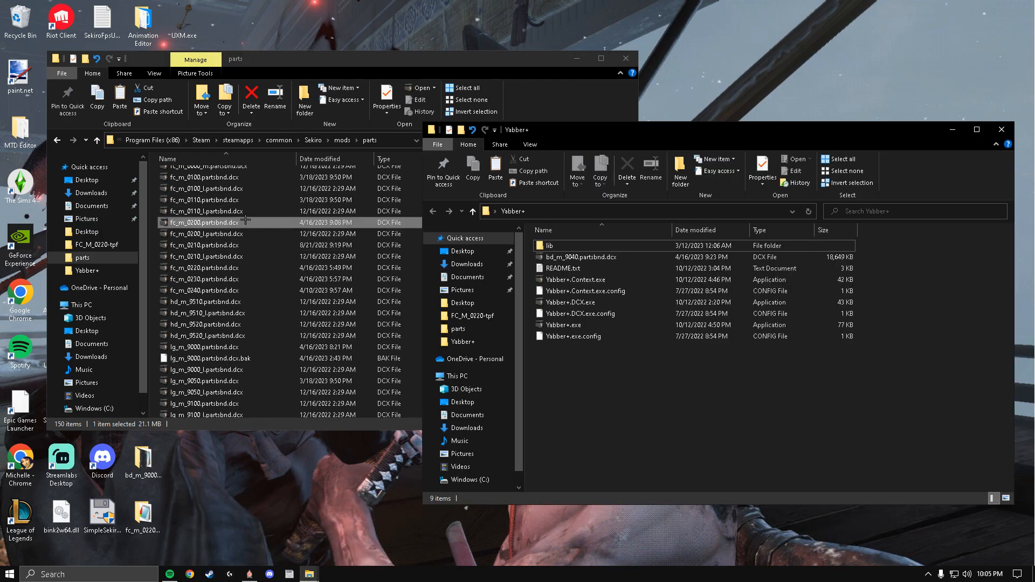
Unpack fc_m_0200.partsbnd.dcx with Yabber+ and open the extracted parts/Face/FC_M_0200 folder
left_click_drag(250, 223, 594, 326)
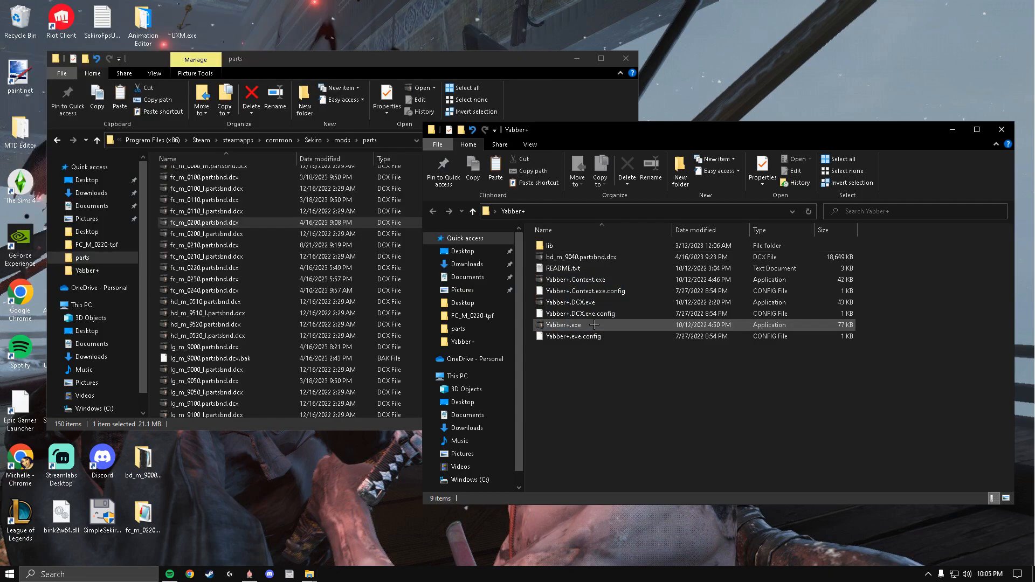
left_click(372, 62)
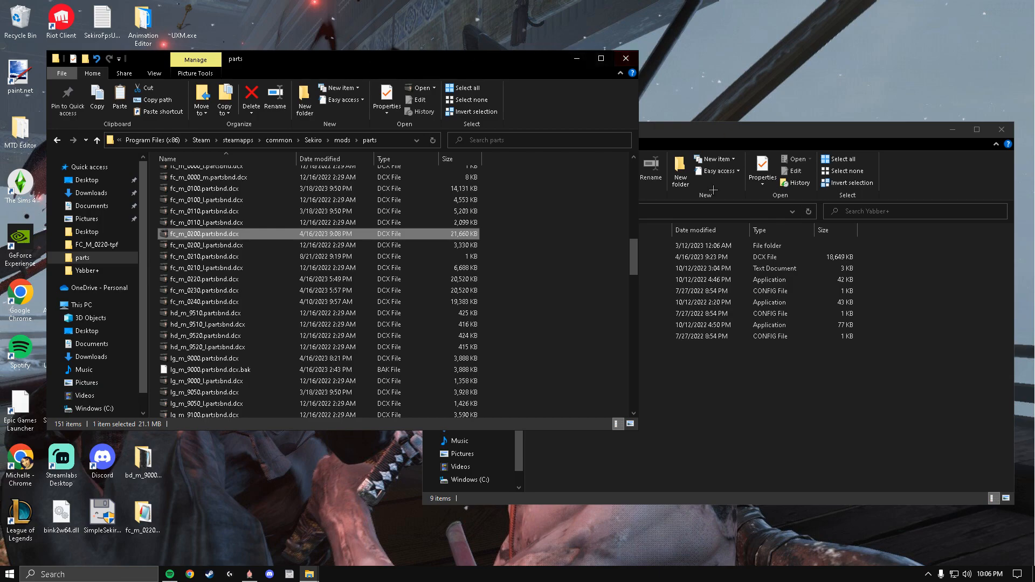
scroll(603, 165, "up", 10)
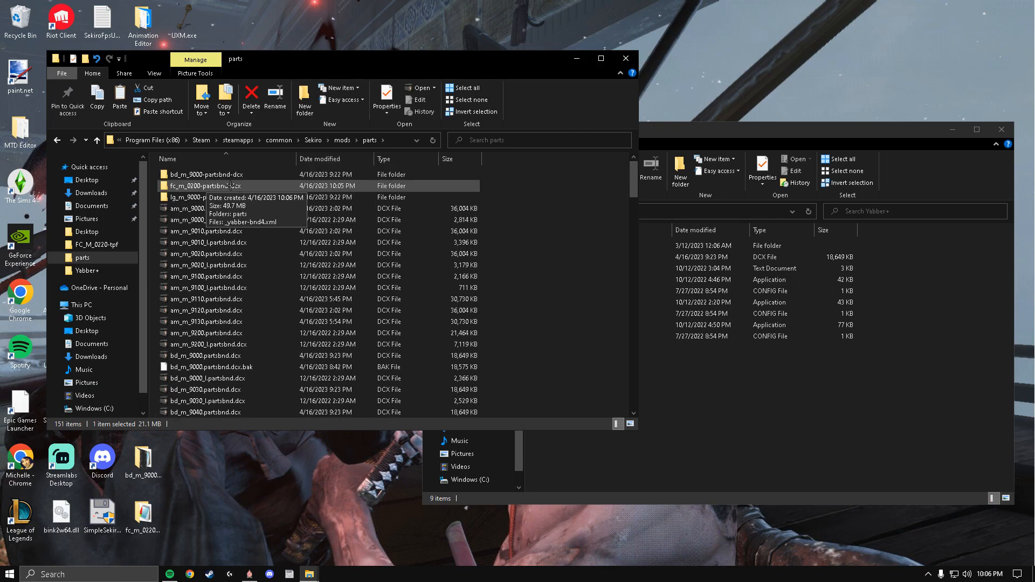
double_click(255, 186)
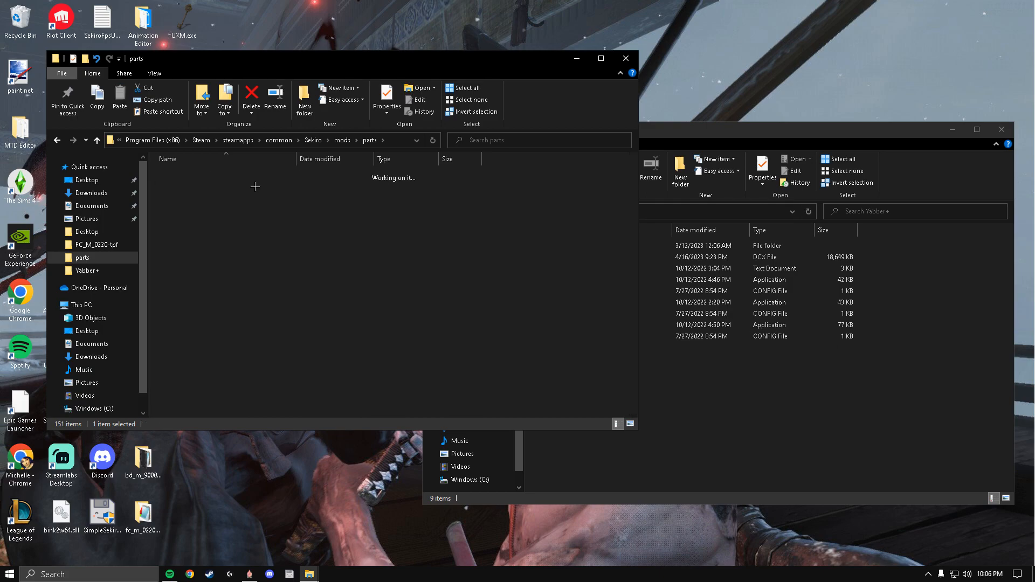
double_click(241, 174)
double_click(242, 175)
double_click(242, 174)
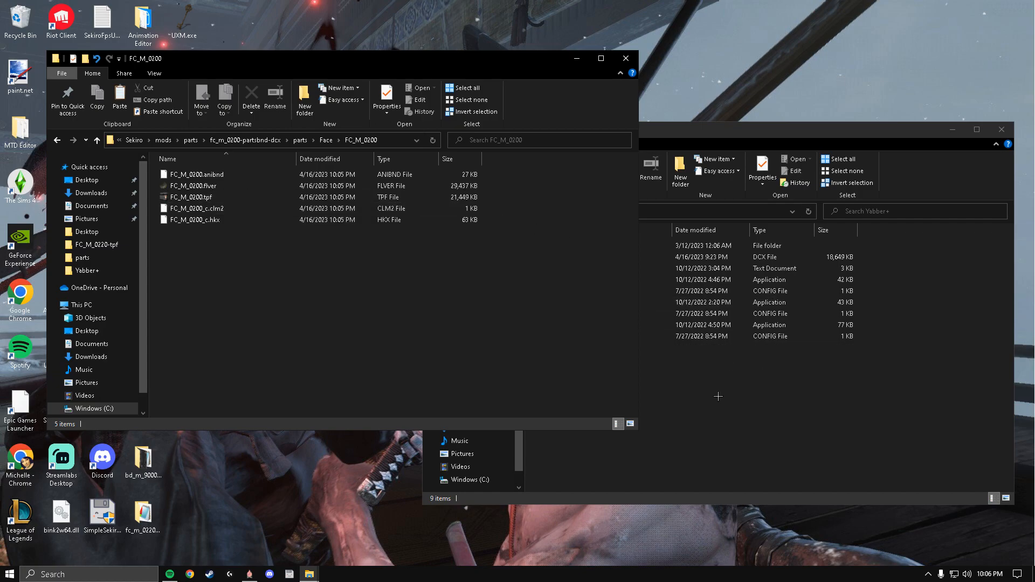
Unpack FC_M_0200.tpf with Yabber+ and open the extracted FC_M_0200-tpf folder
left_click(719, 396)
left_click_drag(356, 198, 575, 323)
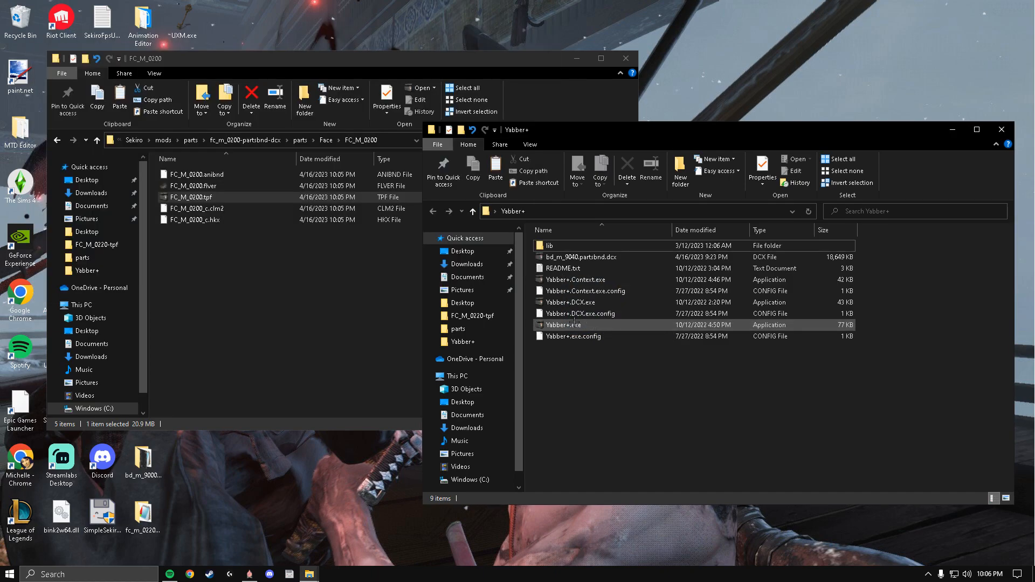
left_click(324, 311)
double_click(227, 175)
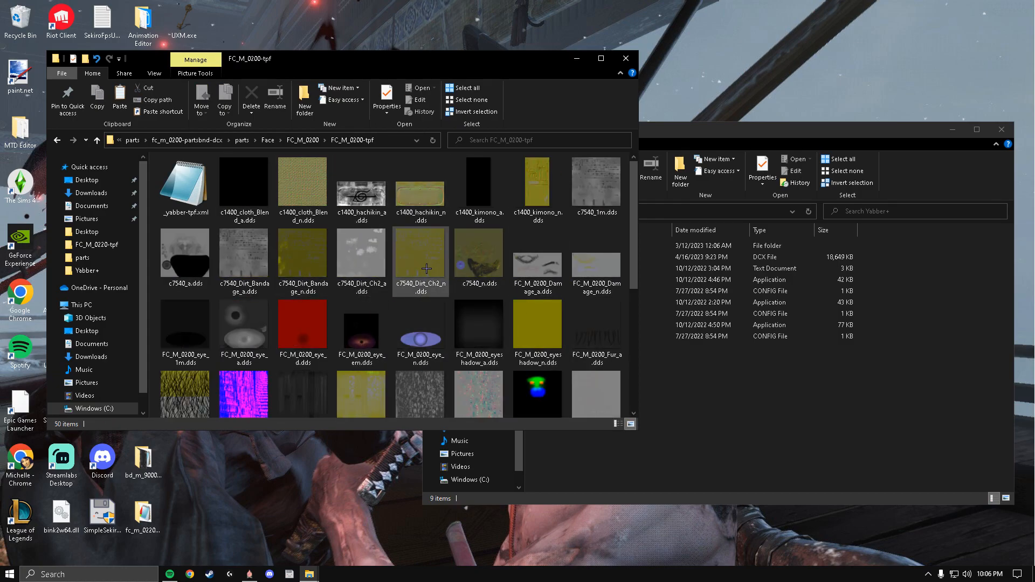
Examine the textures in FC_M_0200-tpf and how its _yabber-tpf.xml lists each texture entry
scroll(409, 197, "down", 5)
scroll(409, 196, "up", 3)
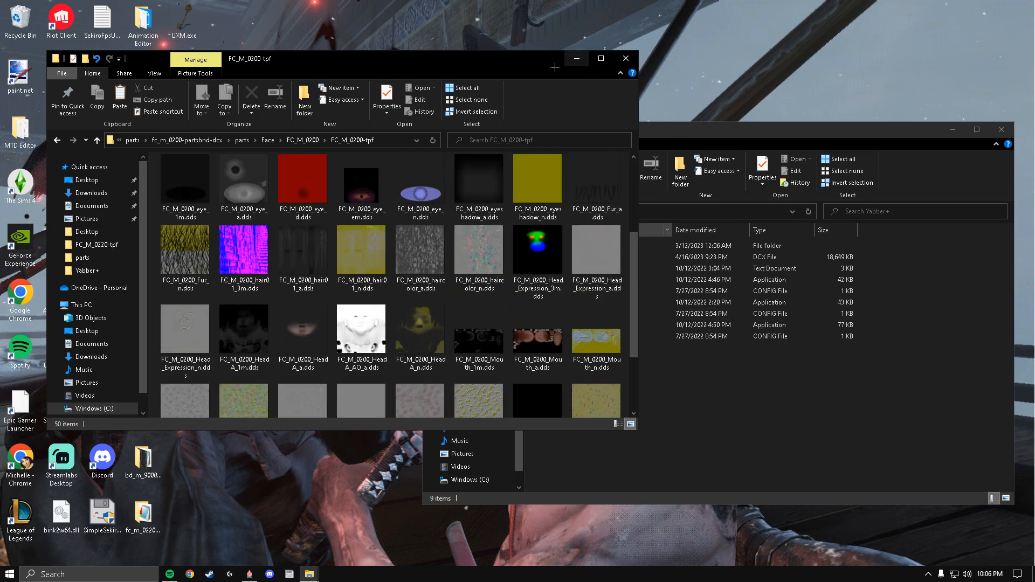
scroll(421, 188, "up", 3)
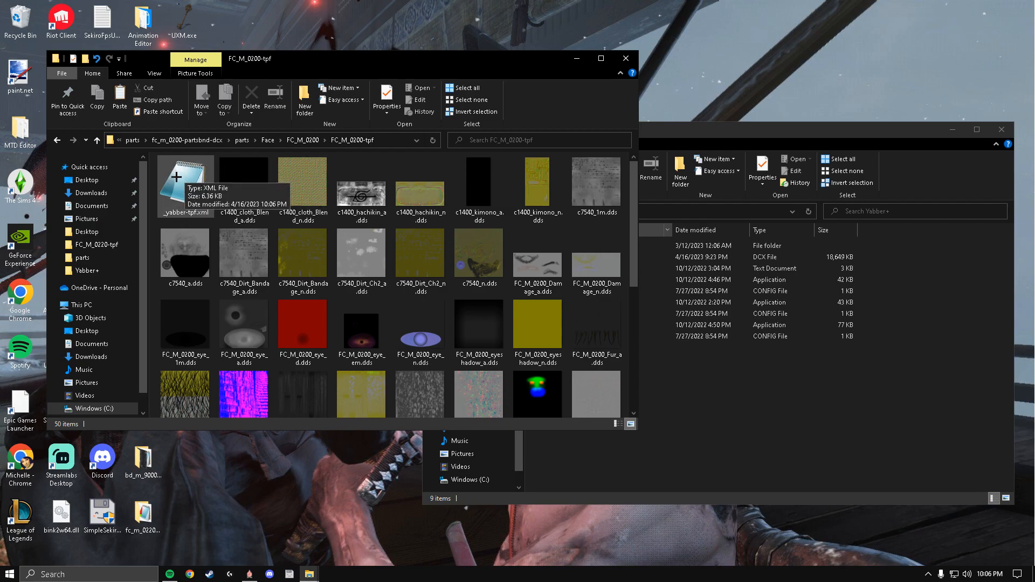
double_click(181, 179)
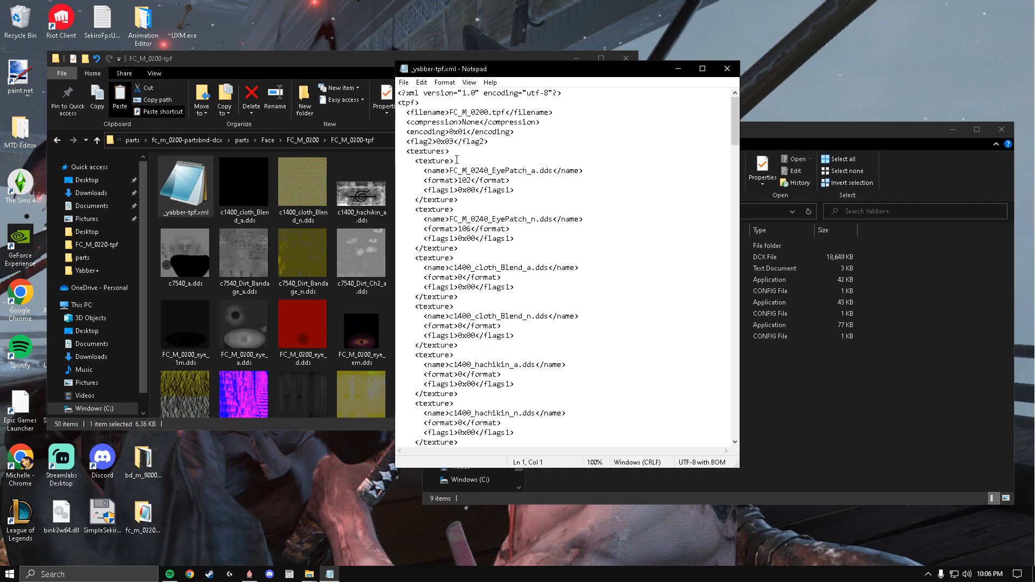
scroll(518, 187, "down", 3)
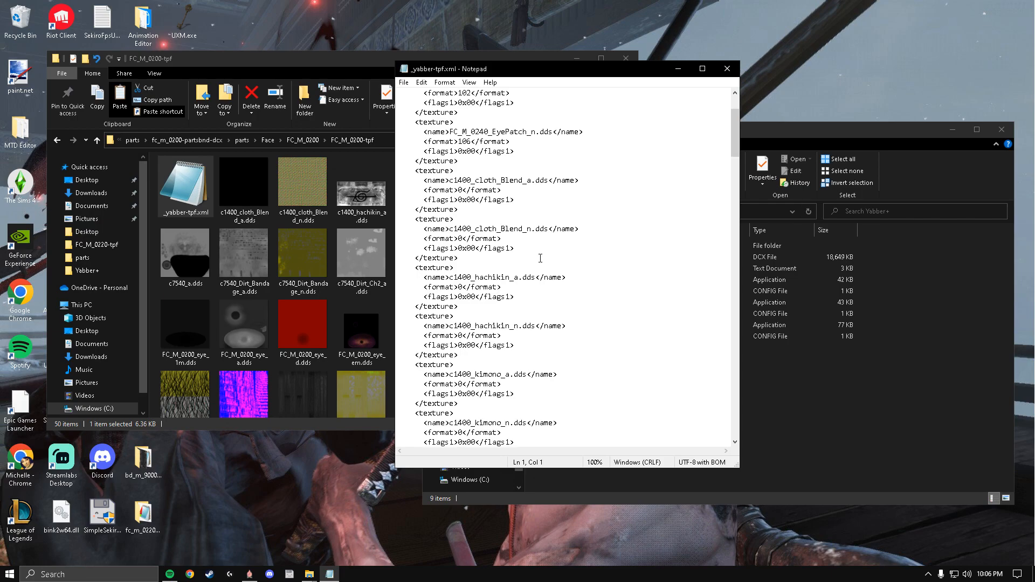
scroll(525, 317, "up", 3)
left_click_drag(415, 160, 587, 201)
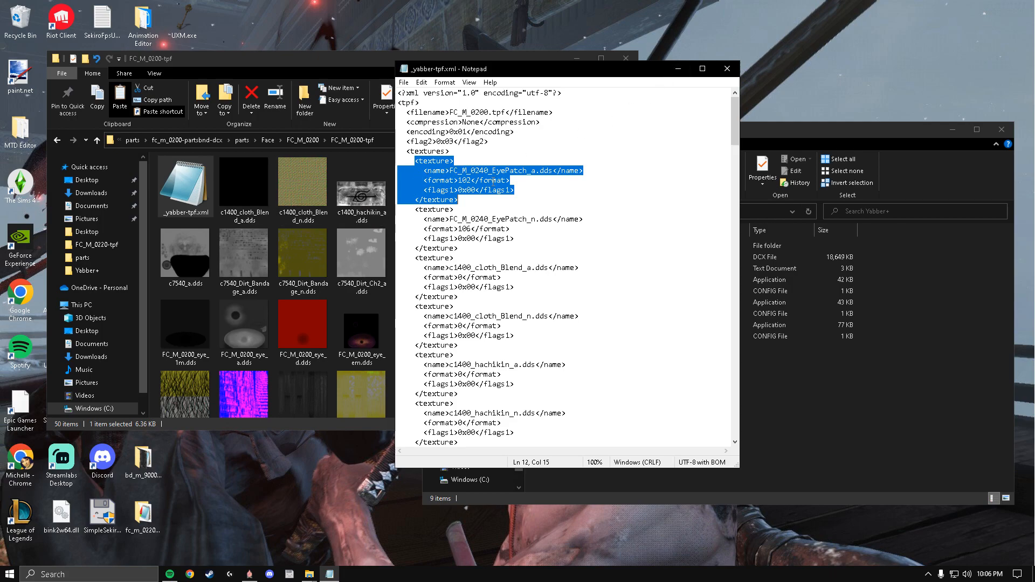
left_click(677, 68)
left_click(576, 58)
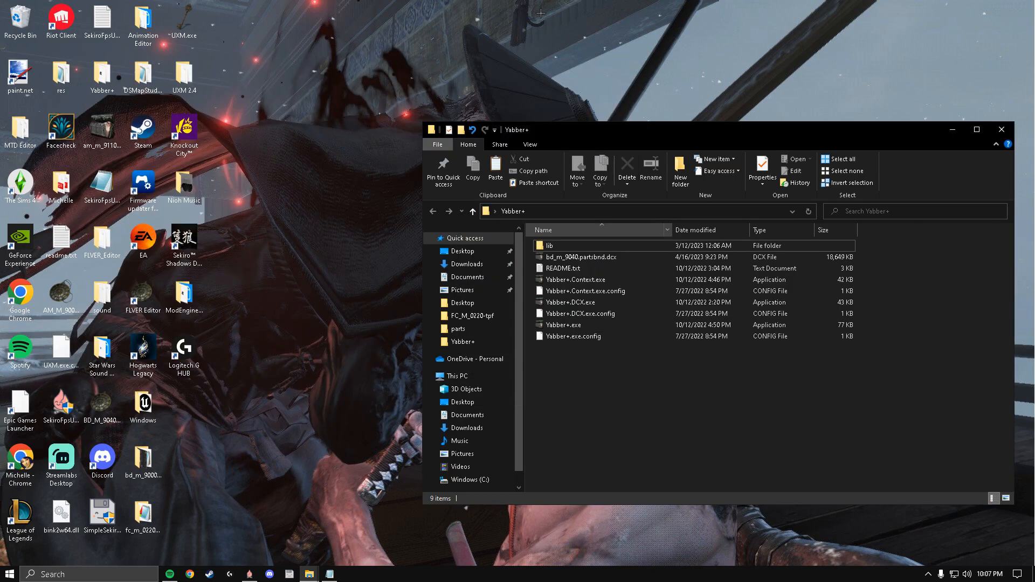
Copy the c1360_hat04_a.dds and c1360_hat04_n.dds texture entries from _yabber-tpf.xml in the FC_M_0220-tpf folder
mouse_move(309, 575)
left_click(310, 526)
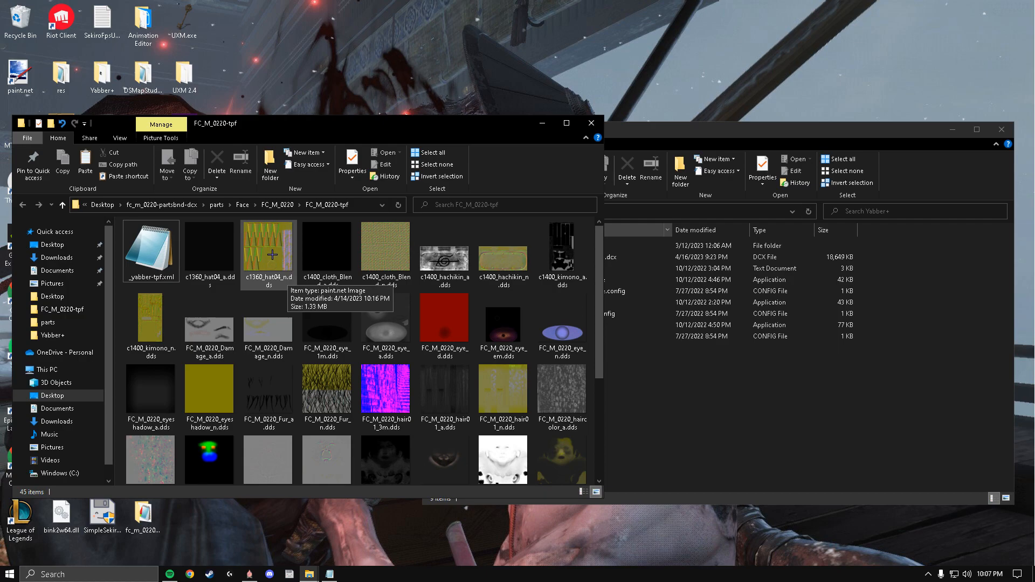
double_click(151, 251)
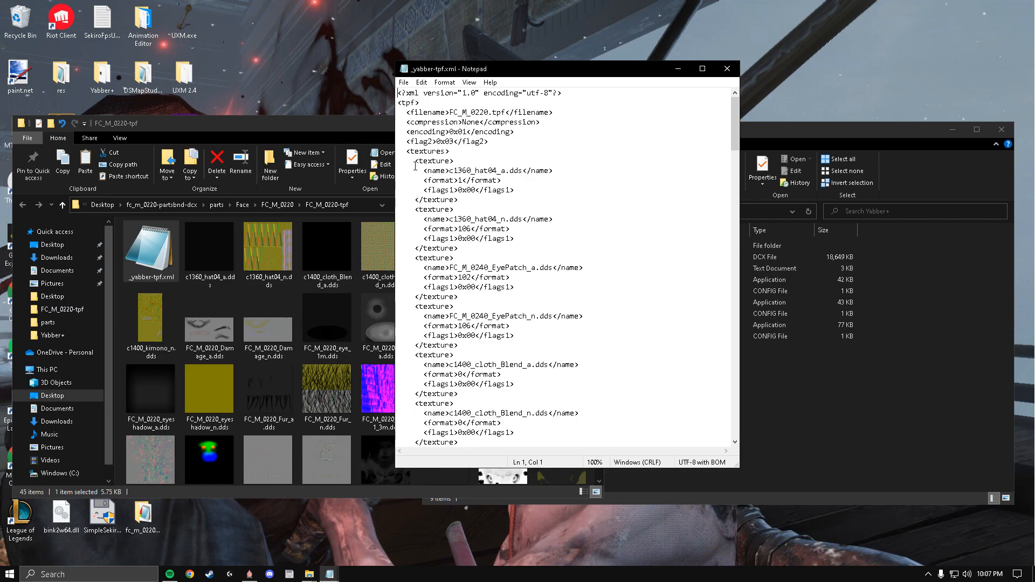
left_click_drag(413, 161, 484, 248)
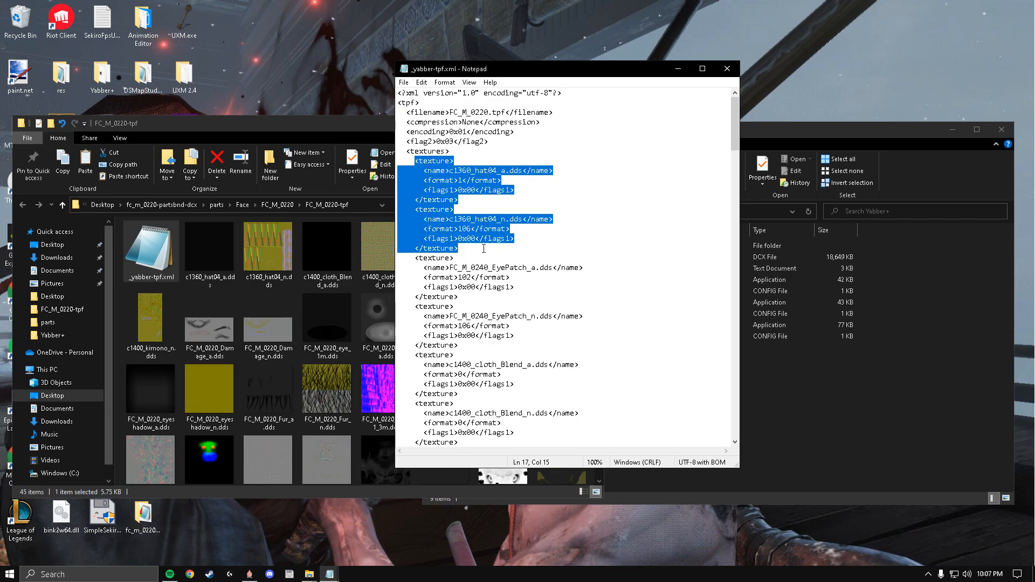
key("ctrl+c")
right_click(441, 214)
left_click(448, 247)
left_click(725, 69)
Insert the copied c1360_hat04 entries on a new line directly below <textures> in FC_M_0200-tpf's _yabber-tpf.xml
left_click(810, 319)
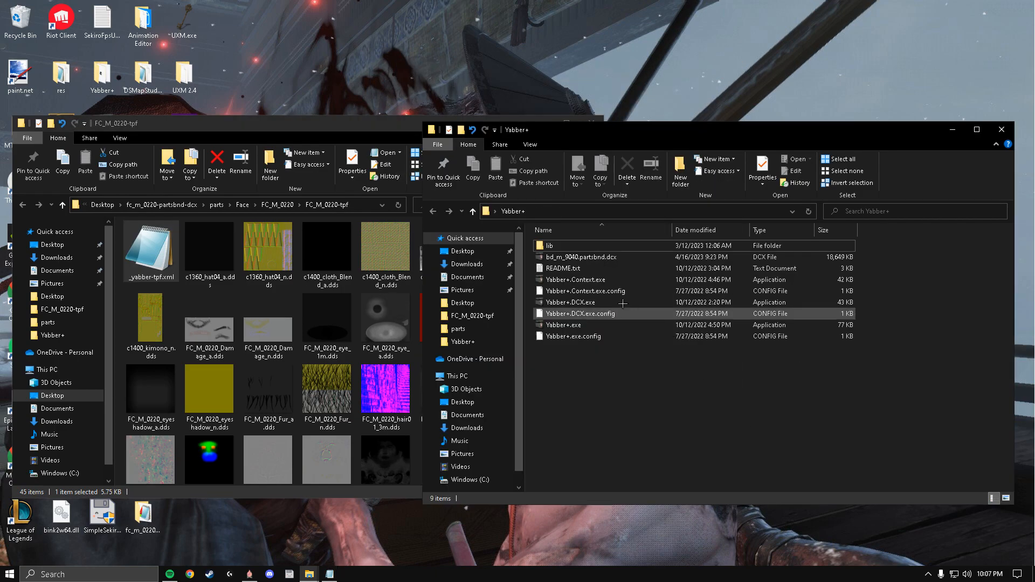
mouse_move(311, 576)
left_click(237, 526)
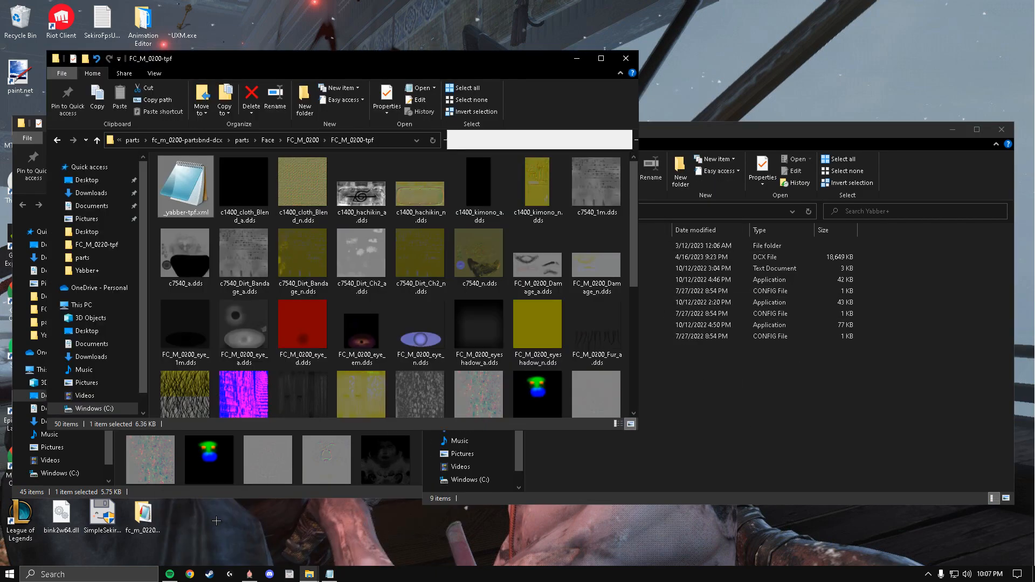
left_click_drag(301, 59, 562, 77)
double_click(440, 197)
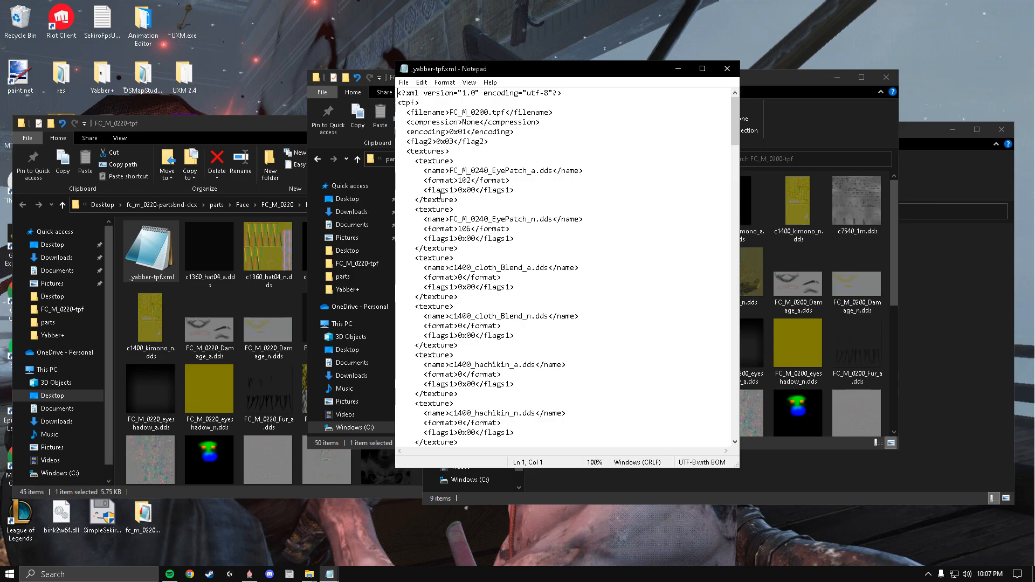
key("ctrl+v")
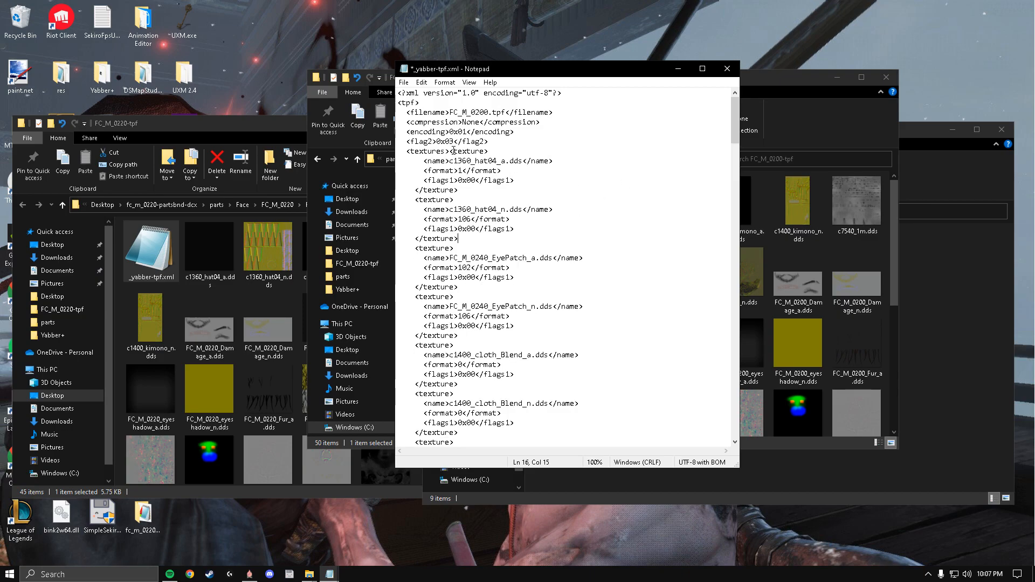
right_click(458, 153)
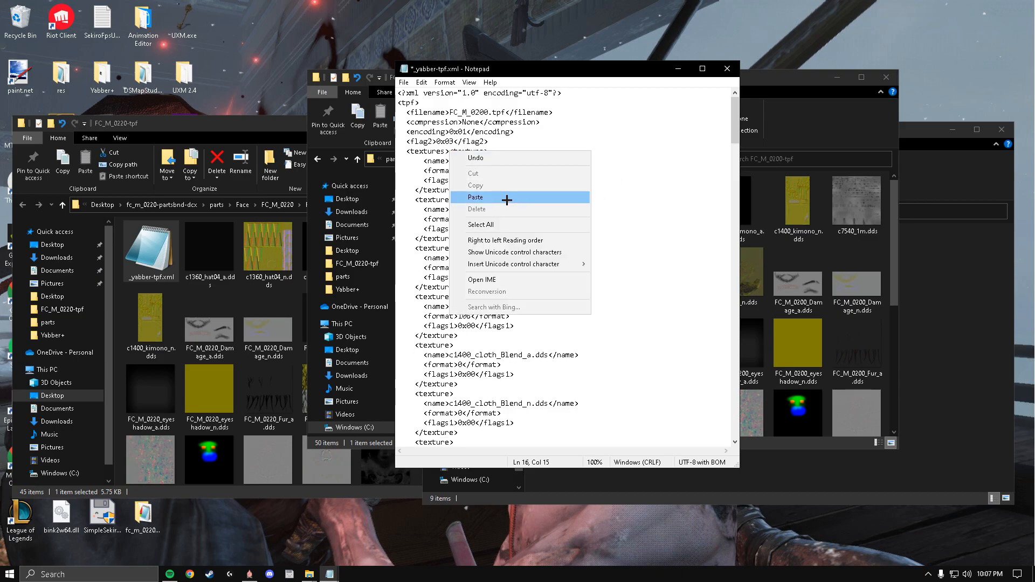
left_click(499, 73)
left_click(450, 152)
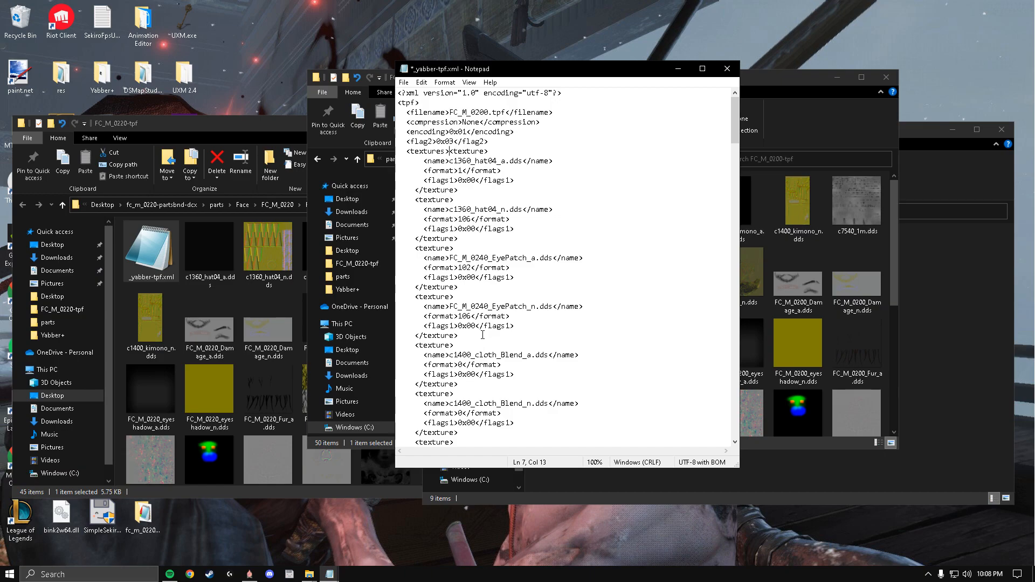
key("Return")
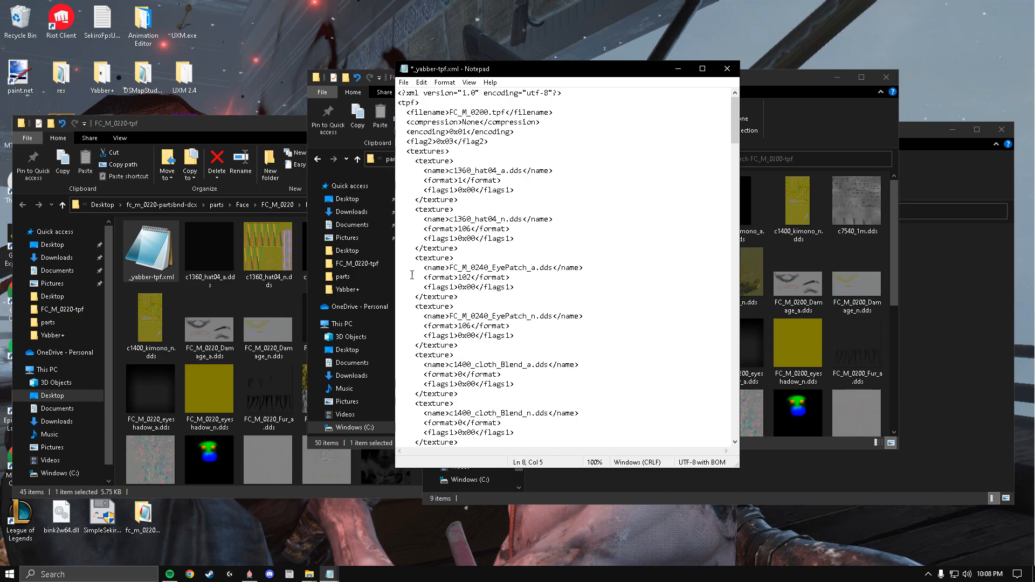
Save the edited _yabber-tpf.xml of FC_M_0200-tpf and close it
left_click(405, 82)
left_click(457, 118)
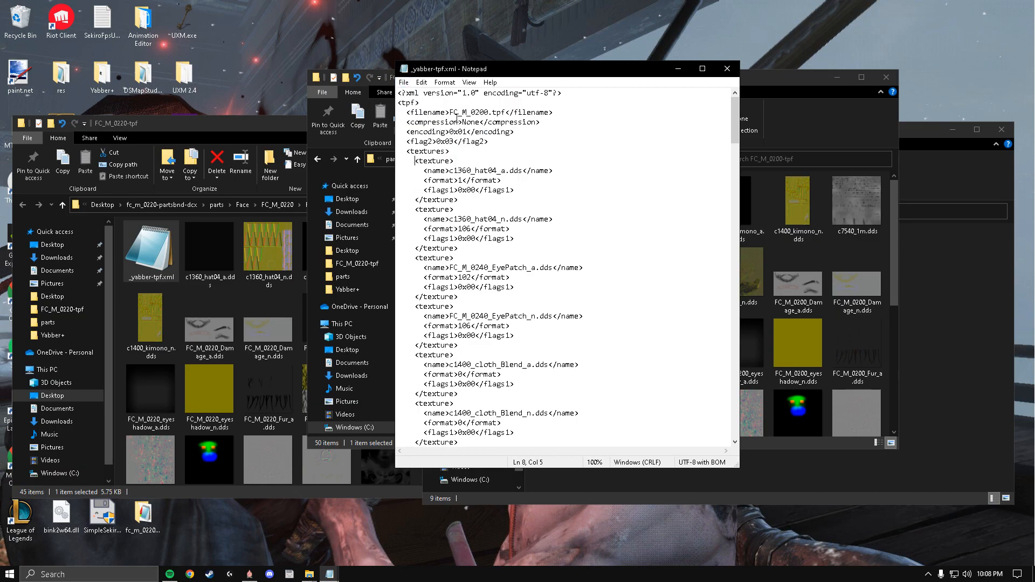
left_click(728, 68)
Try to repack the FC_M_0200-tpf folder with Yabber+
left_click_drag(525, 79, 256, 95)
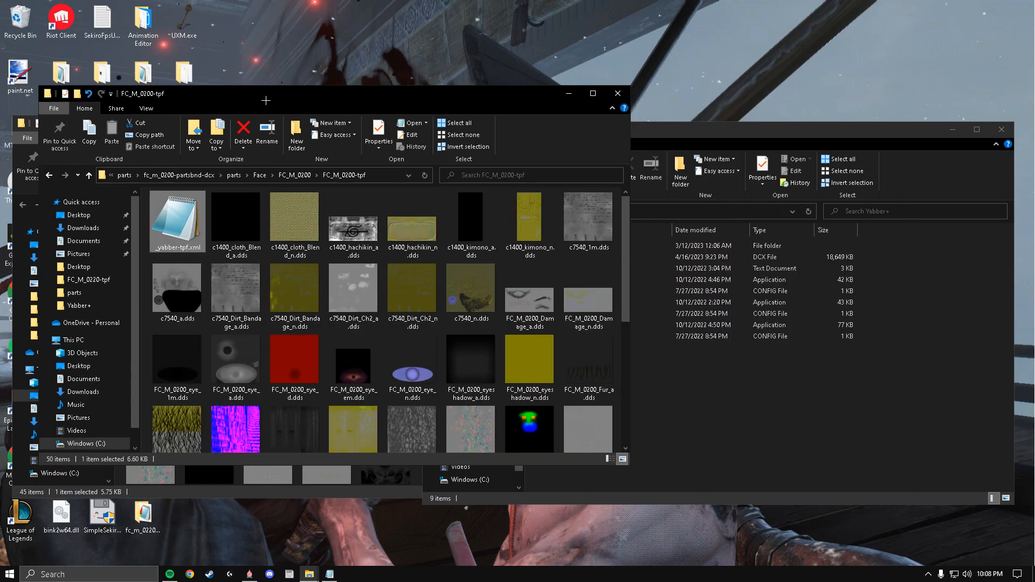
left_click(296, 175)
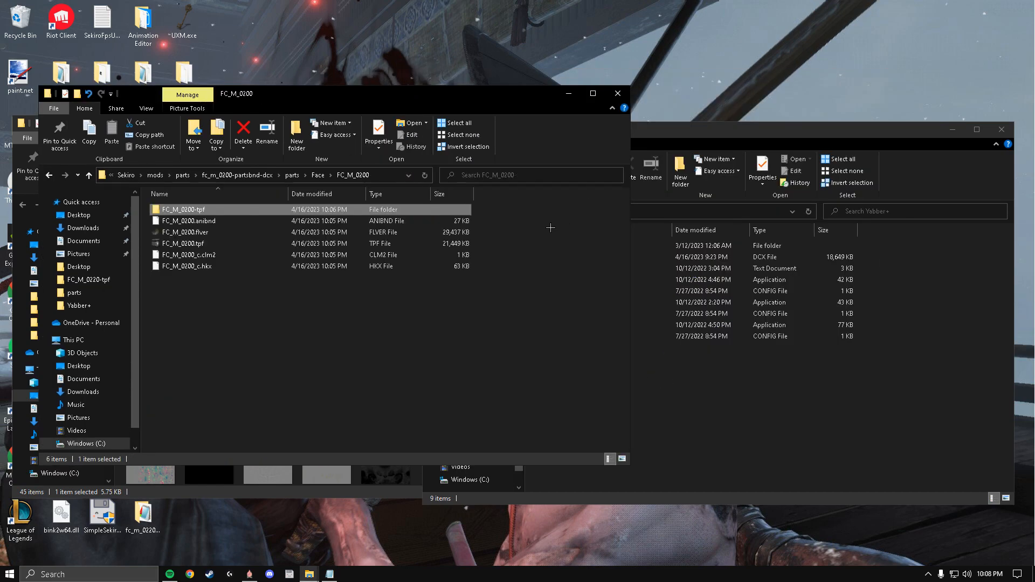
left_click(757, 380)
left_click_drag(205, 209, 586, 324)
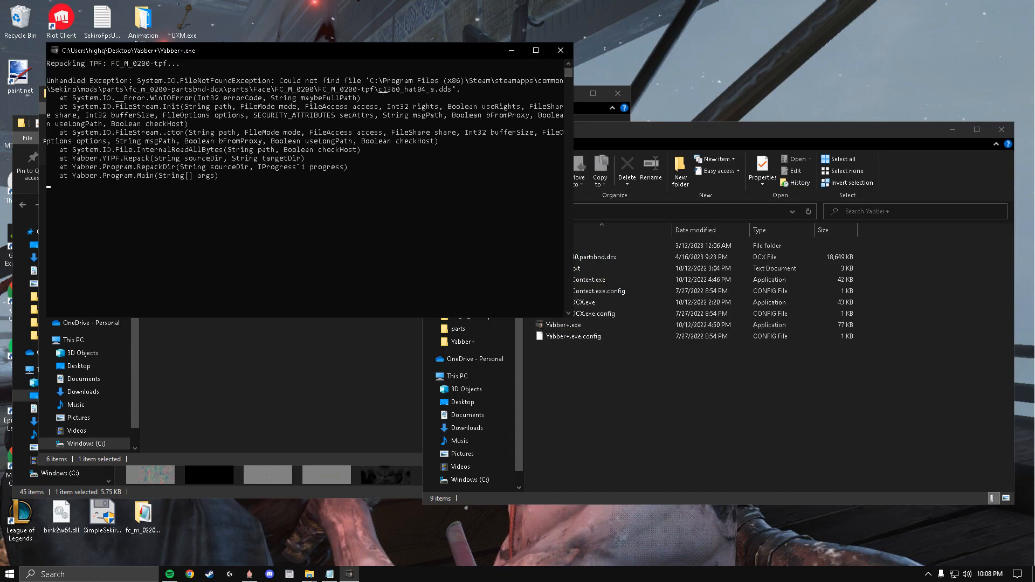
Dismiss the repack console and copy c1360_hat04_a.dds and c1360_hat04_n.dds from the FC_M_0220-tpf folder
left_click(561, 49)
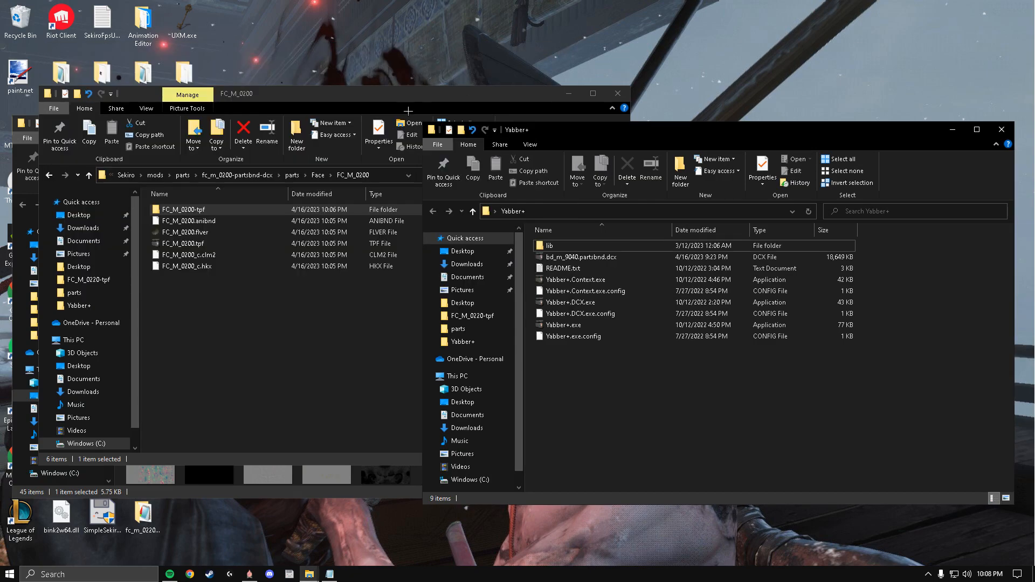
double_click(235, 208)
left_click_drag(322, 111, 562, 121)
left_click(235, 122)
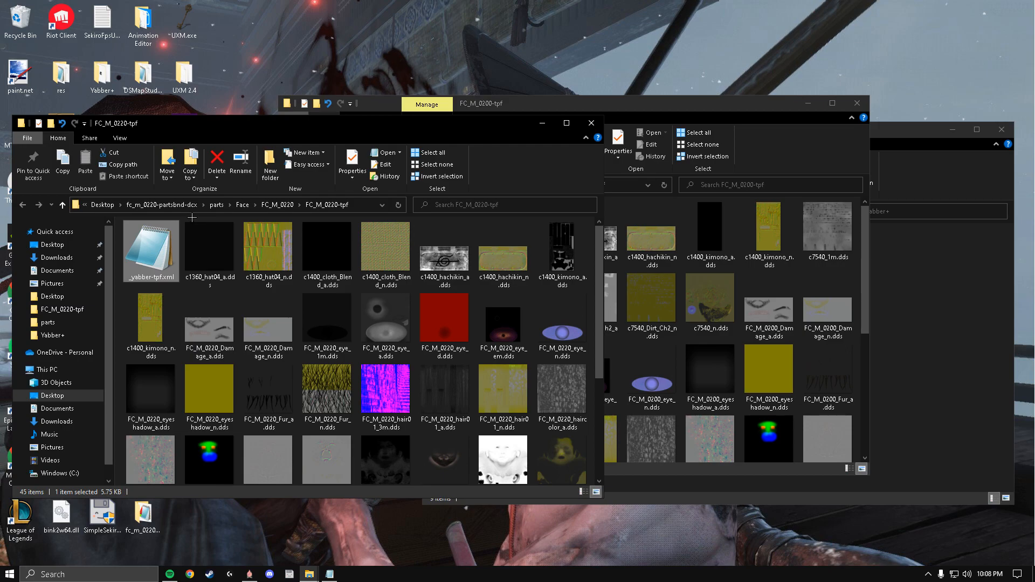
left_click_drag(192, 217, 256, 258)
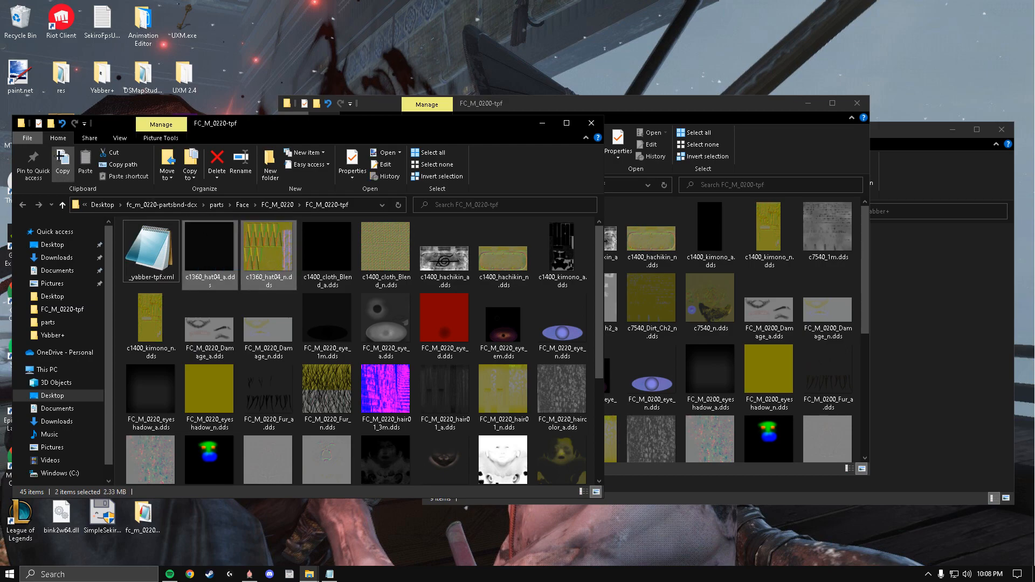
left_click(62, 165)
Paste the two copied hat texture files into the FC_M_0200-tpf folder and close the FC_M_0220-tpf window
left_click(662, 106)
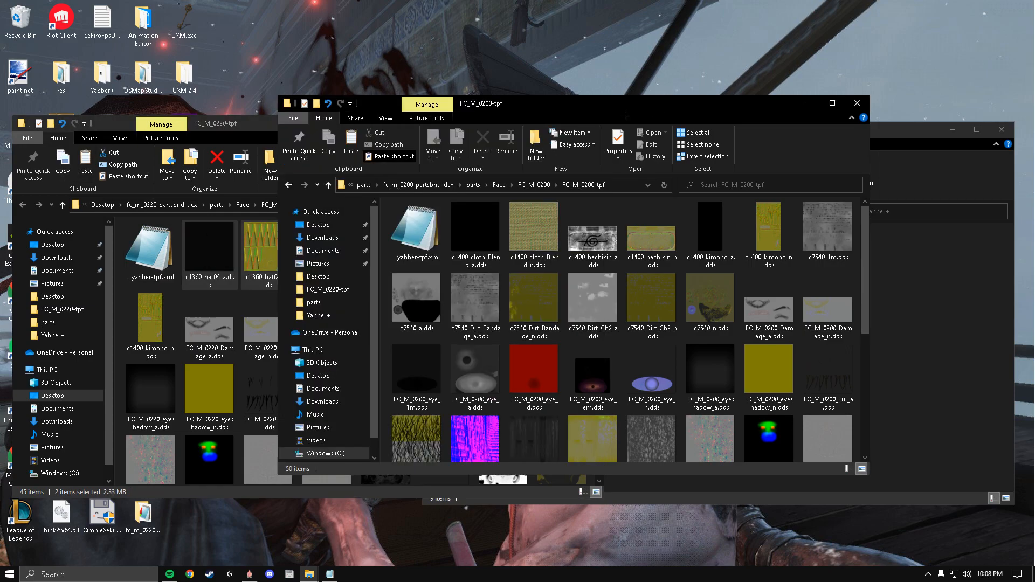
left_click(351, 141)
left_click(243, 123)
left_click(592, 123)
Return to the FC_M_0200 folder and repack its FC_M_0200-tpf folder with Yabber+.exe
left_click_drag(508, 108, 229, 101)
left_click(256, 176)
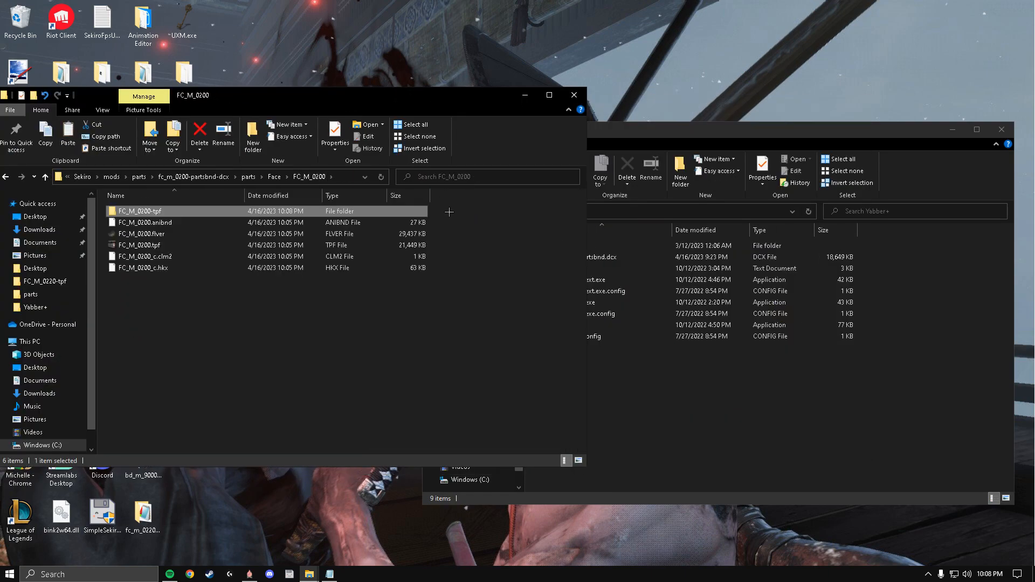
left_click_drag(360, 210, 690, 324)
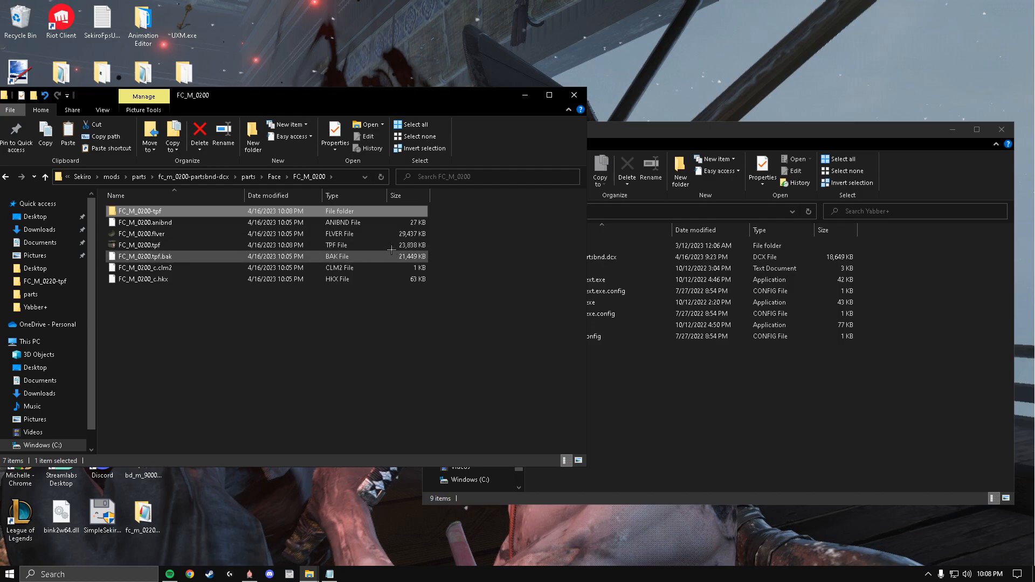
Go back to the mods parts folder and repack the fc_m_0200-partsbnd-dcx folder with Yabber+.exe
left_click(139, 177)
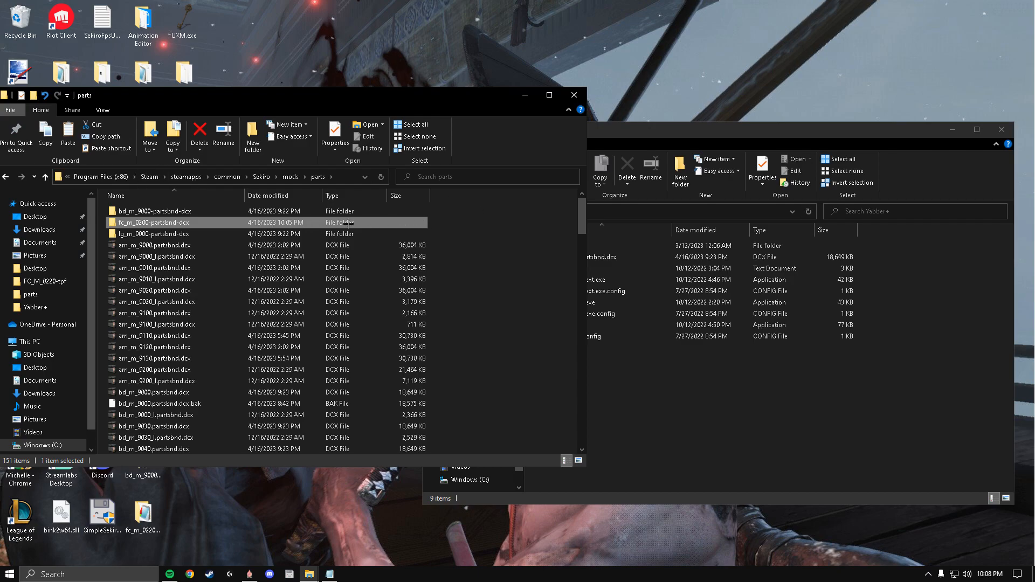
left_click(614, 374)
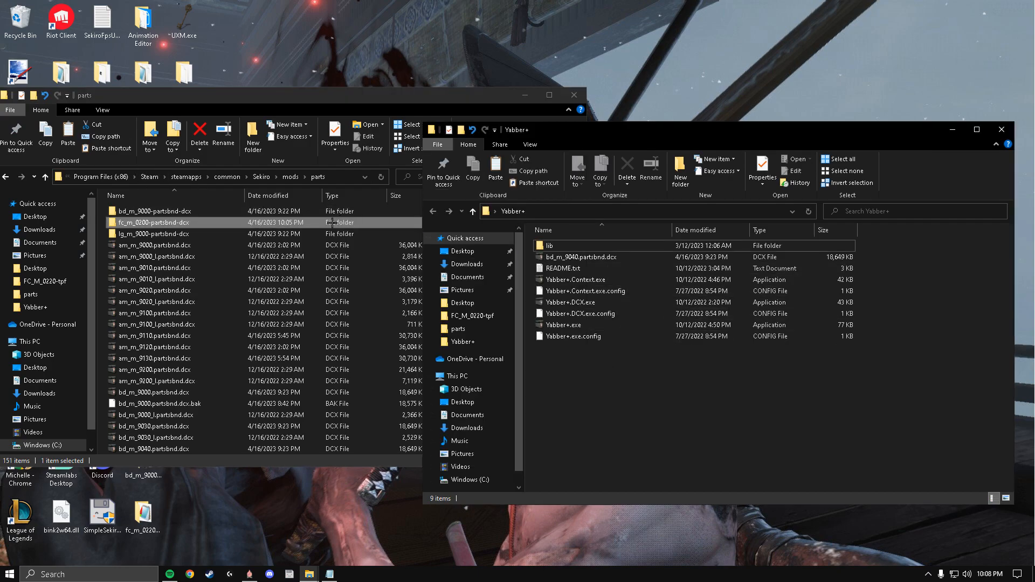
left_click_drag(350, 222, 617, 325)
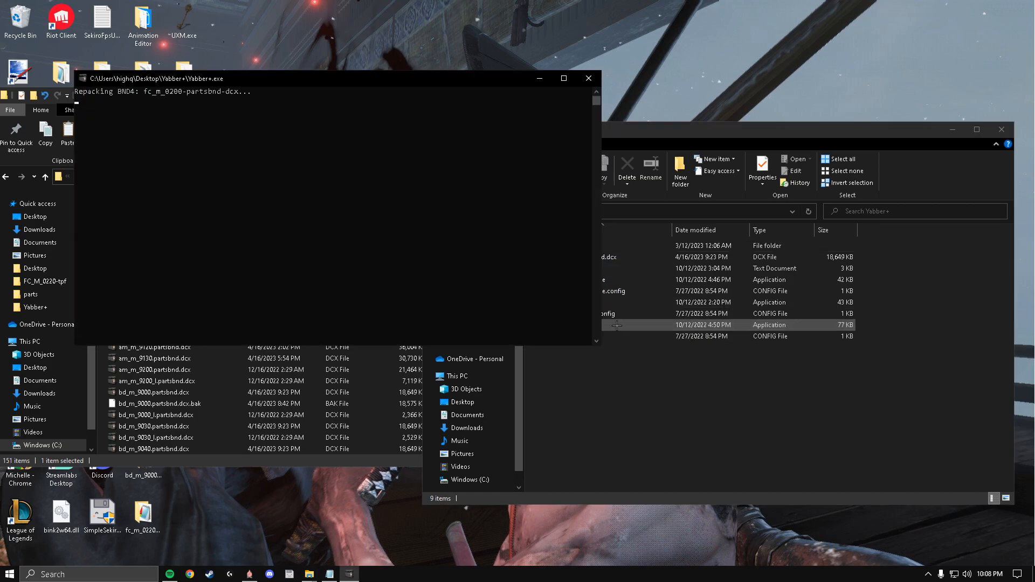
Check fc_m_0200.partsbnd.dcx and its .bak backup in the parts folder, and close both folder windows
left_click(36, 162)
scroll(224, 239, "down", 6)
scroll(225, 239, "down", 6)
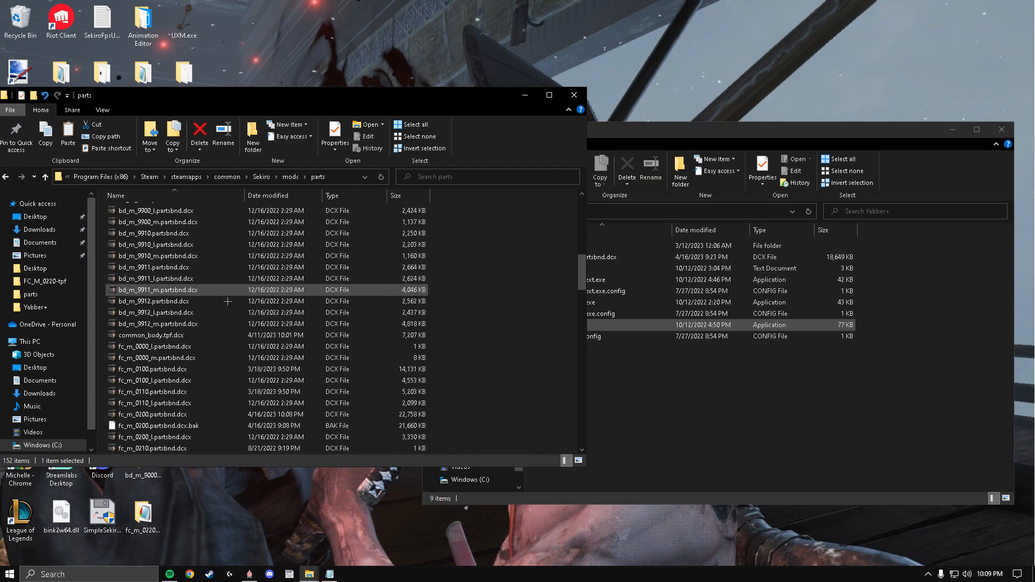
scroll(229, 356, "down", 1)
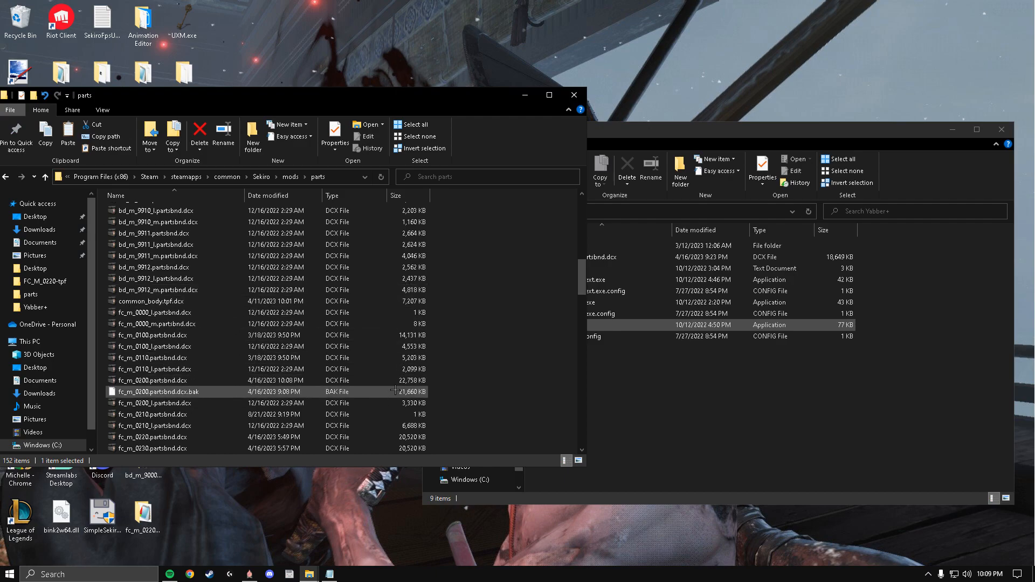
left_click(574, 96)
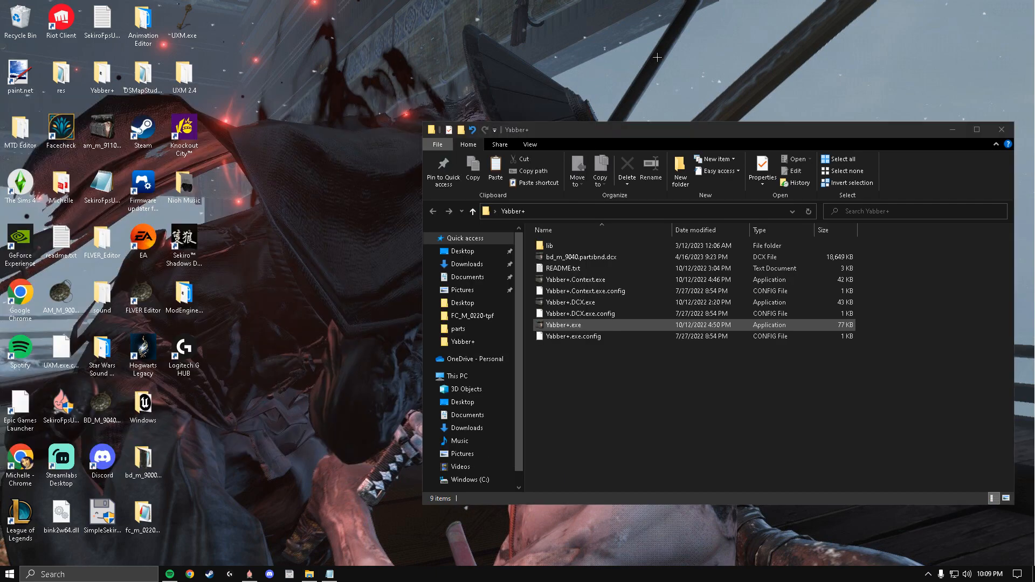
left_click(1002, 130)
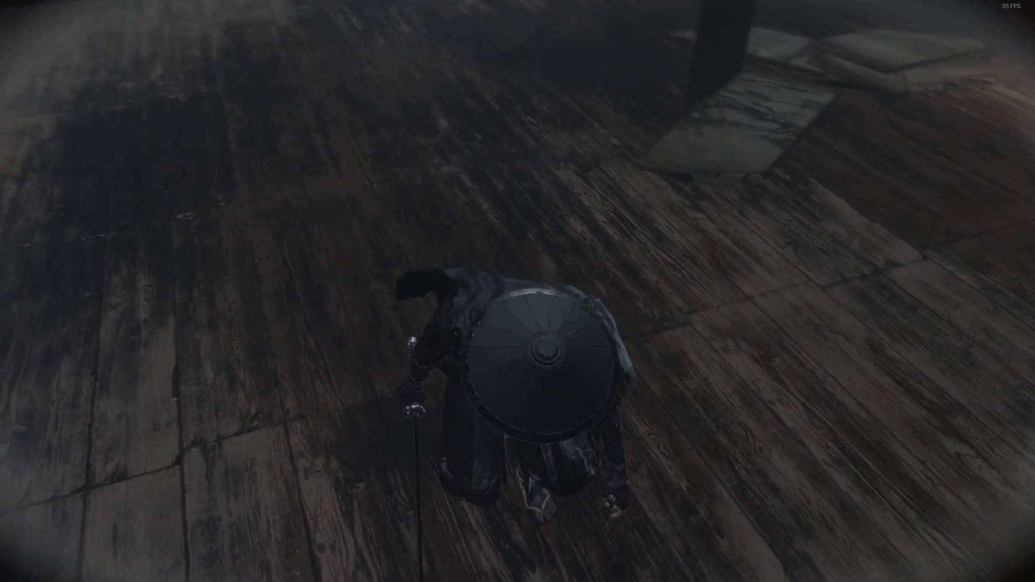
key("q")
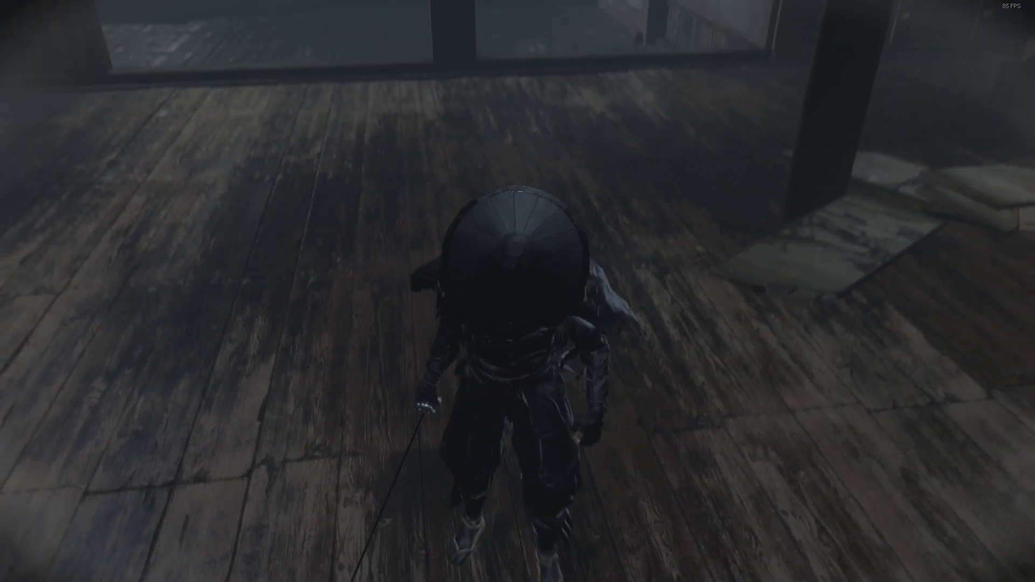